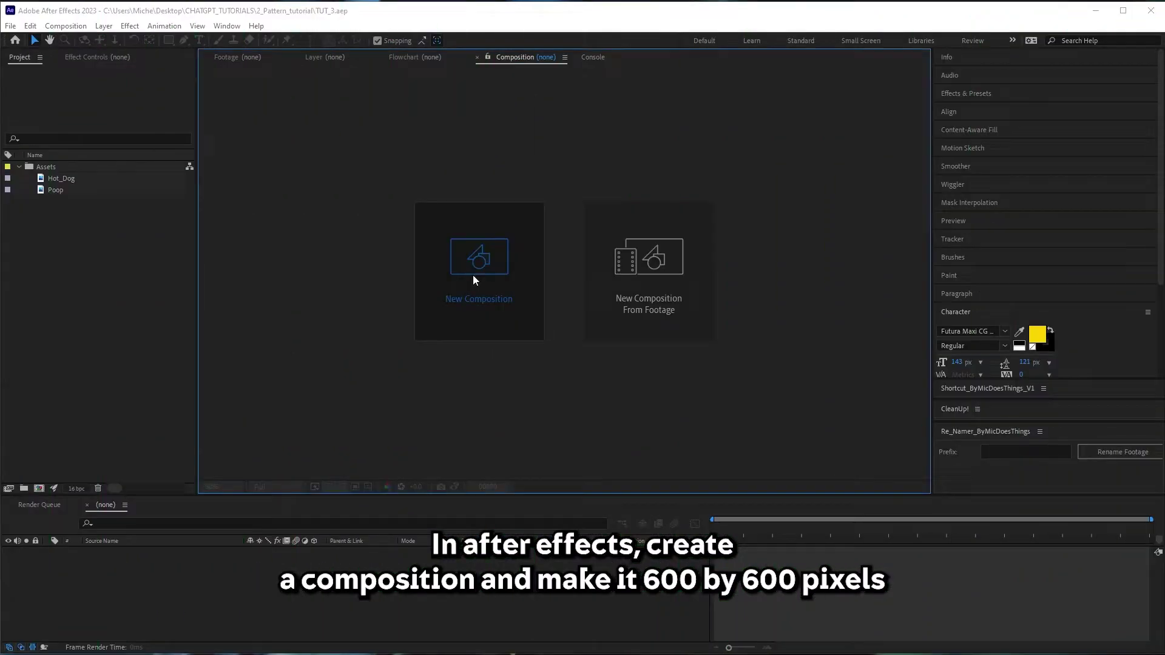
# Create a new 600x600 composition lasting 100 frames.
pyautogui.click(473, 275)
pyautogui.moveTo(738, 261); pyautogui.dragTo(551, 173)
pyautogui.click(515, 252)
pyautogui.write('600')
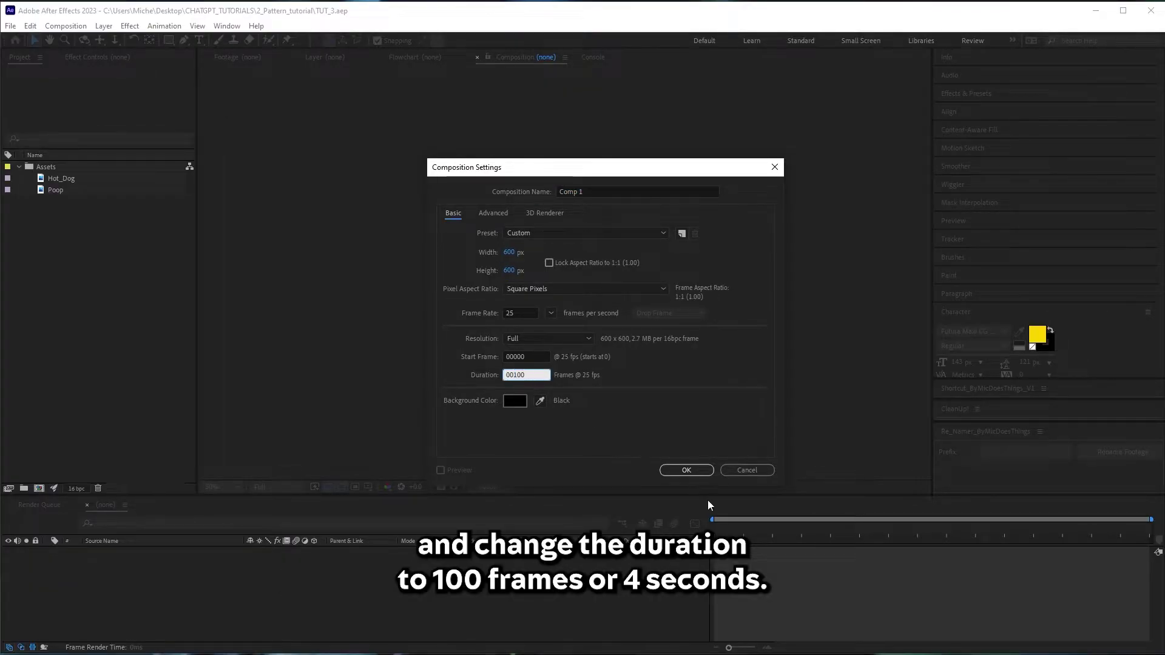
pyautogui.click(687, 470)
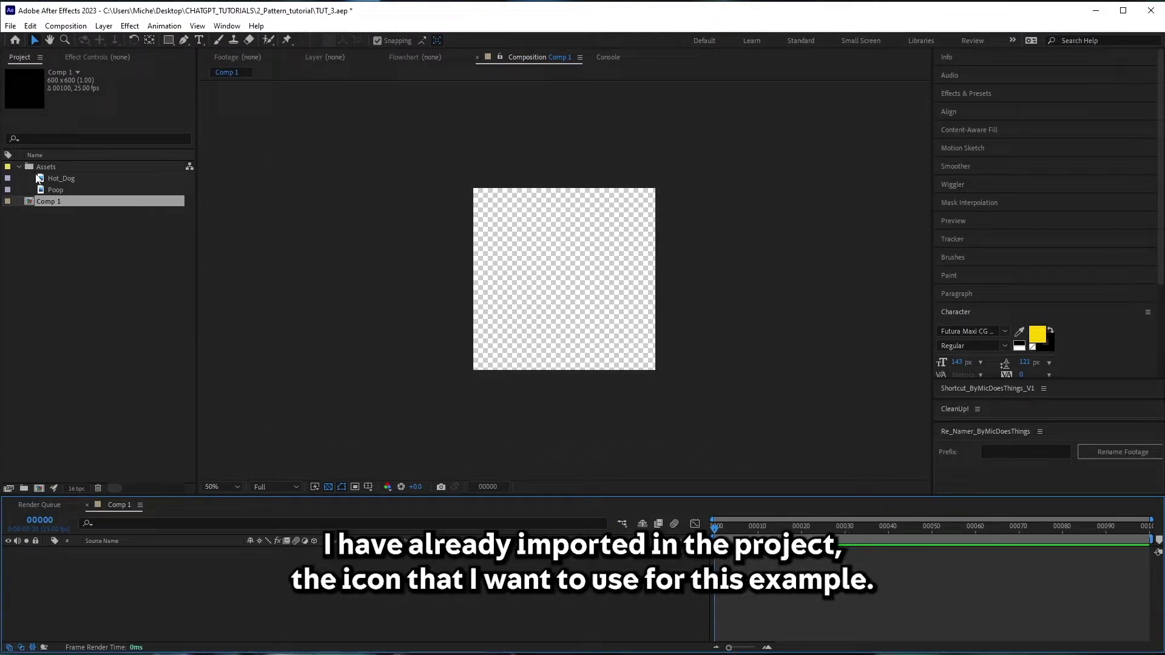
# Add the Hot_Dog icon as a layer and rename Comp 1 to Icon_V1.
pyautogui.click(62, 179)
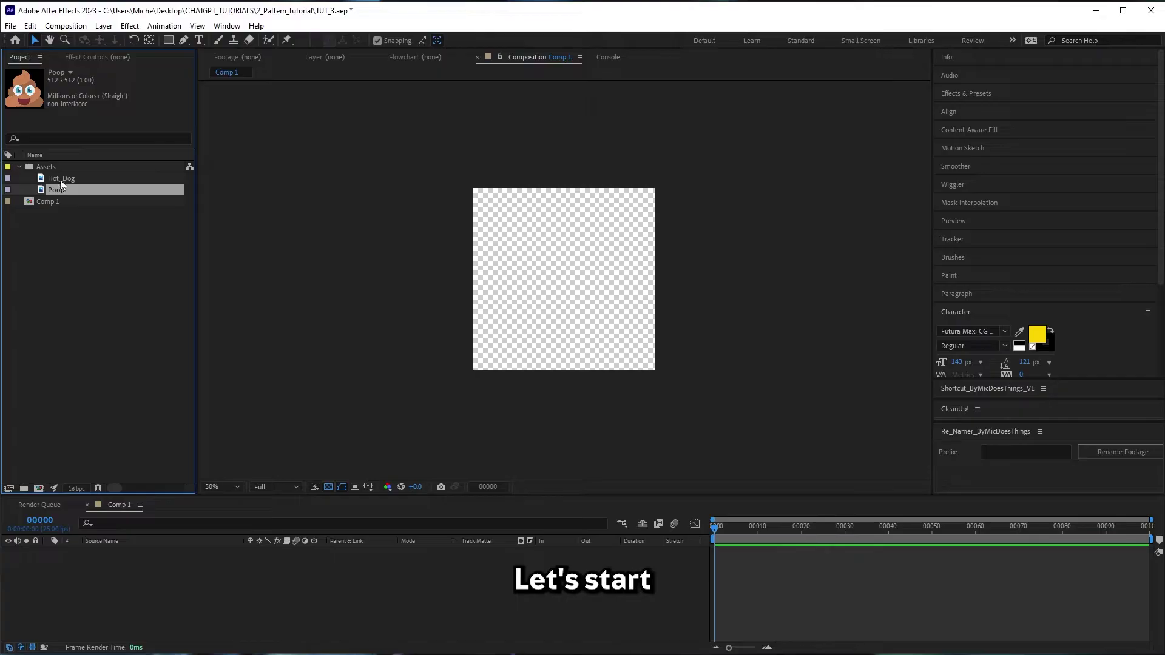
pyautogui.moveTo(61, 178); pyautogui.dragTo(141, 528)
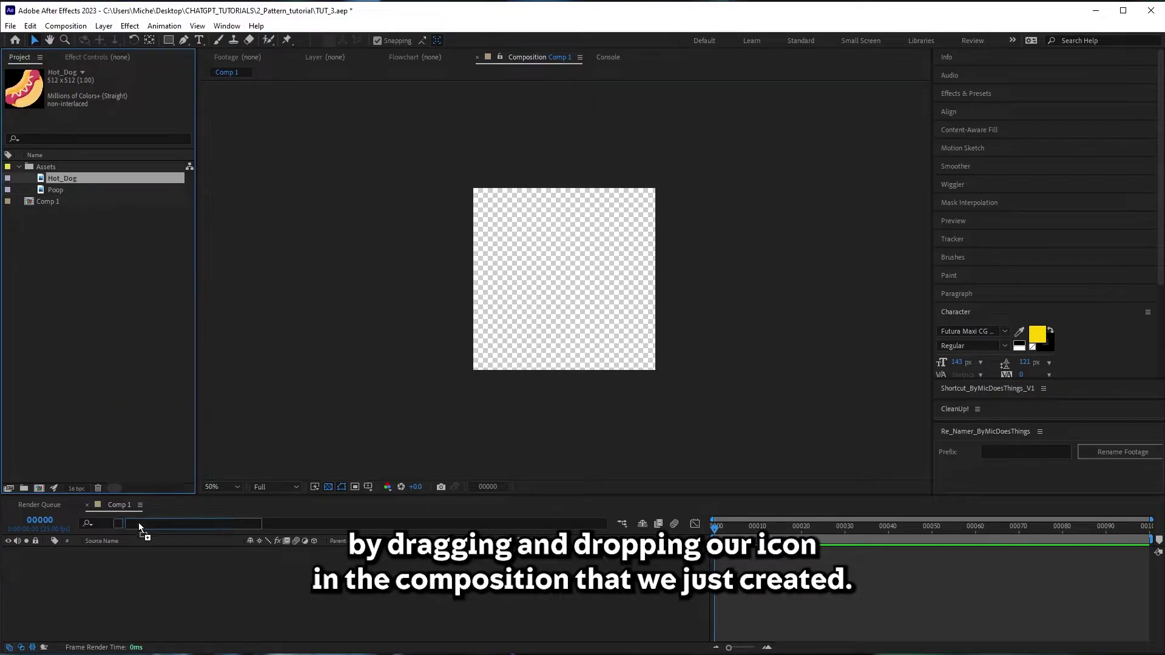
pyautogui.moveTo(142, 569); pyautogui.dragTo(141, 570)
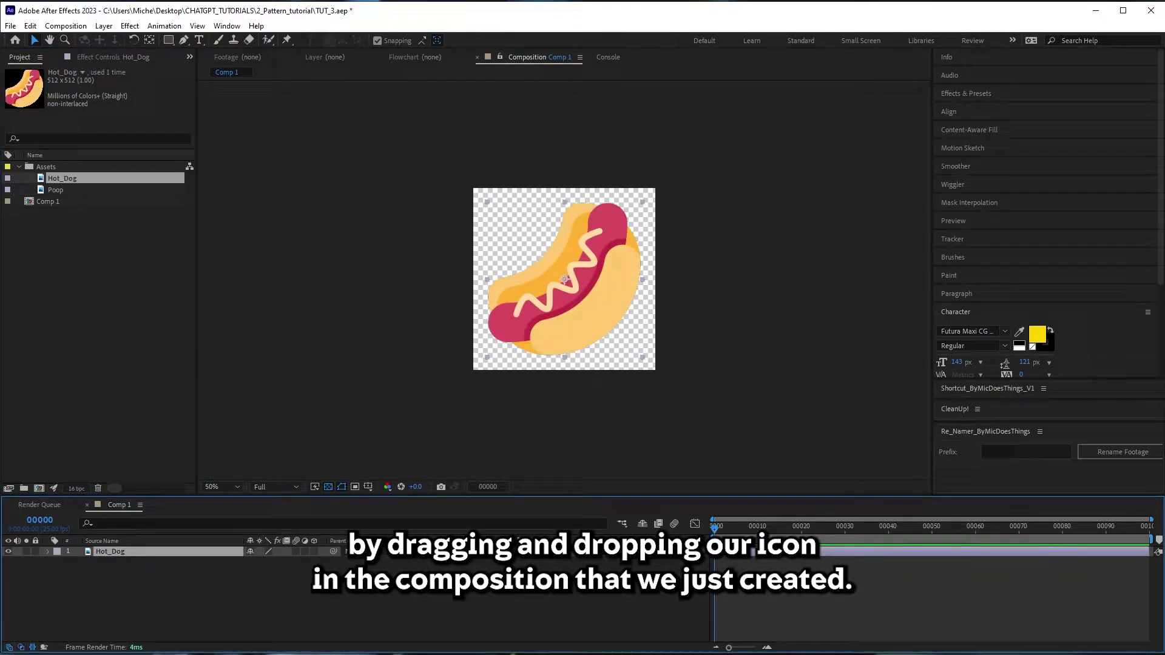
pyautogui.click(38, 202)
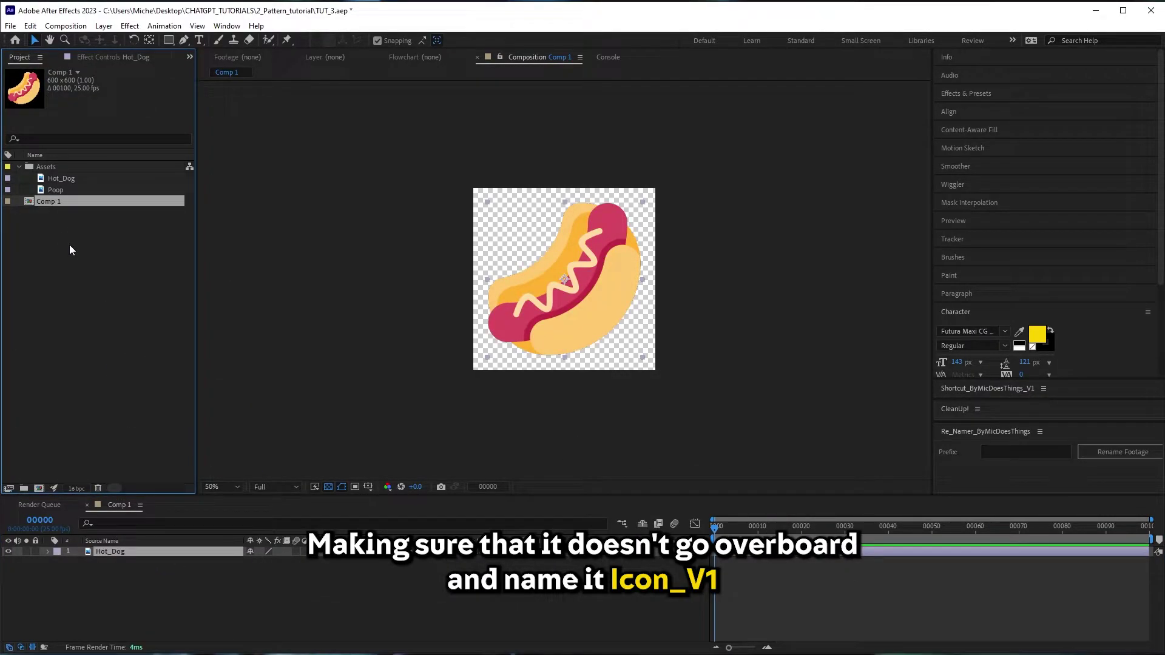
pyautogui.write('Icon_V1')
pyautogui.press('Return')
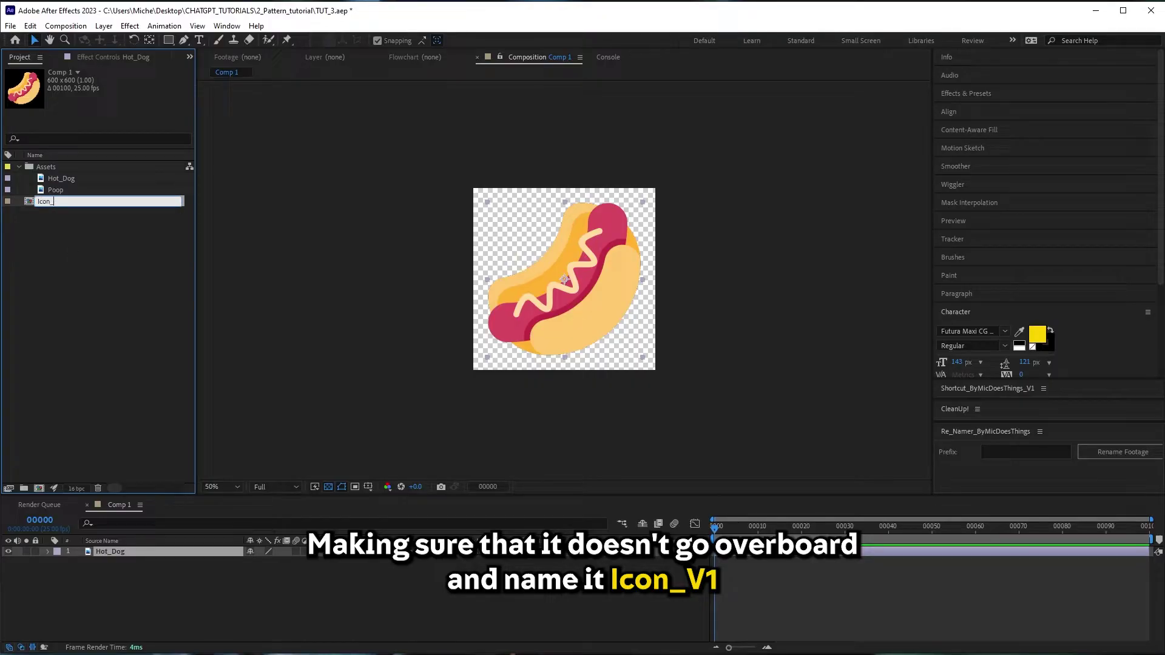
pyautogui.click(71, 250)
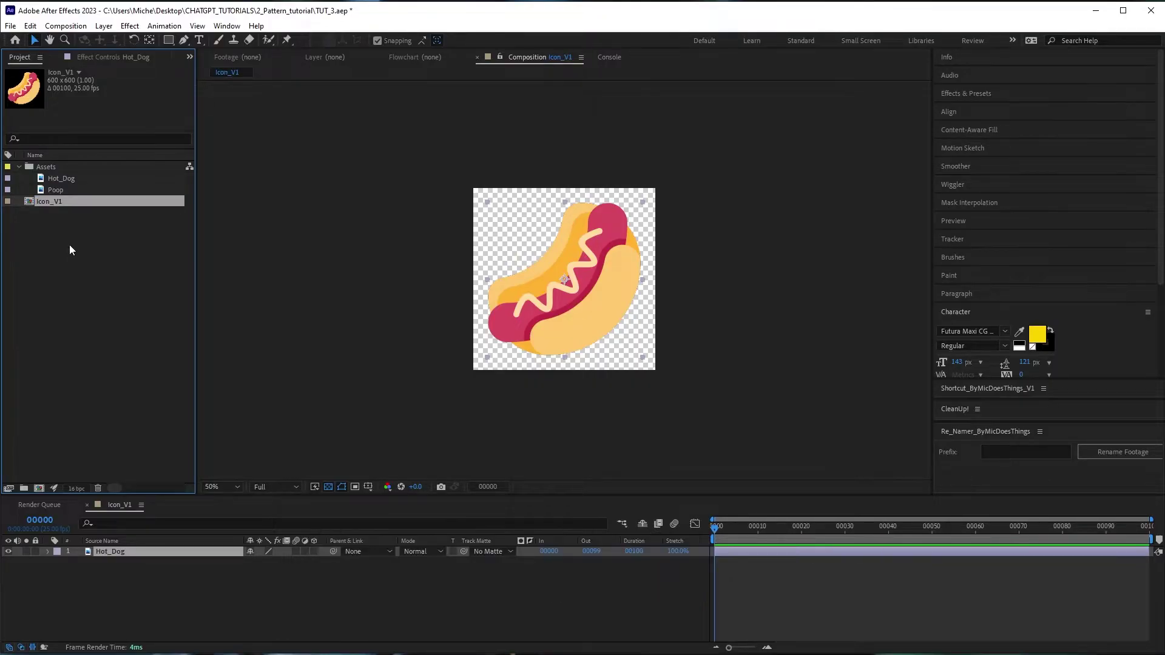
# Nest Icon_V1 in a new Icon_V2 composition and search Effects & Presets for 'CC re'.
pyautogui.moveTo(47, 201); pyautogui.dragTo(40, 491)
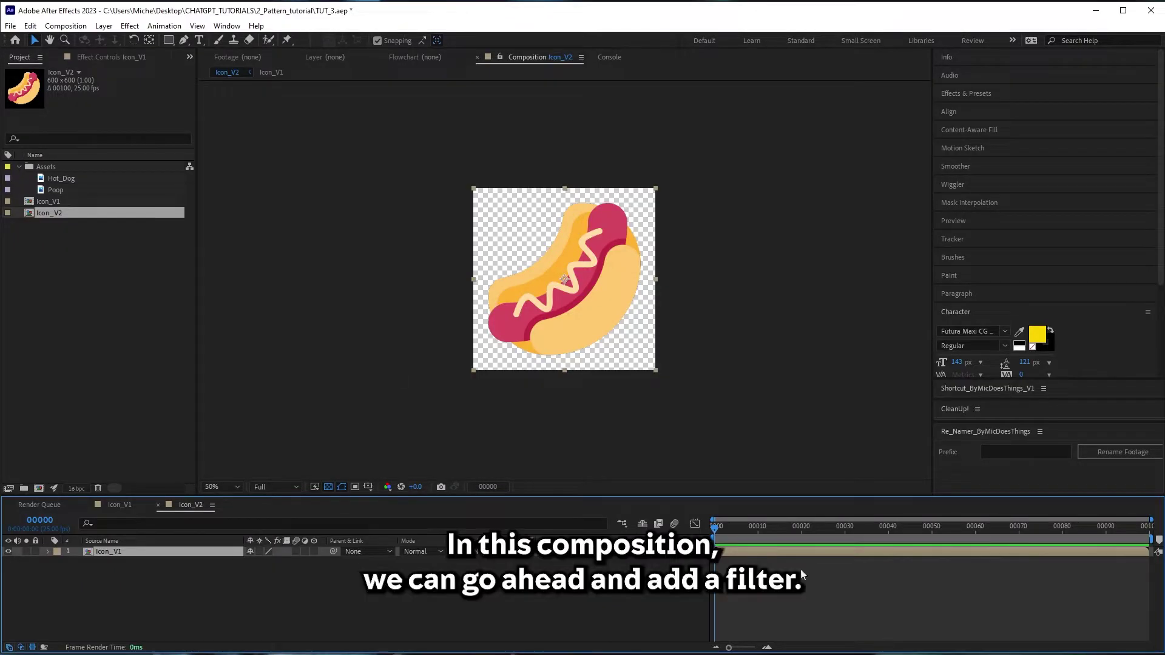
pyautogui.click(749, 551)
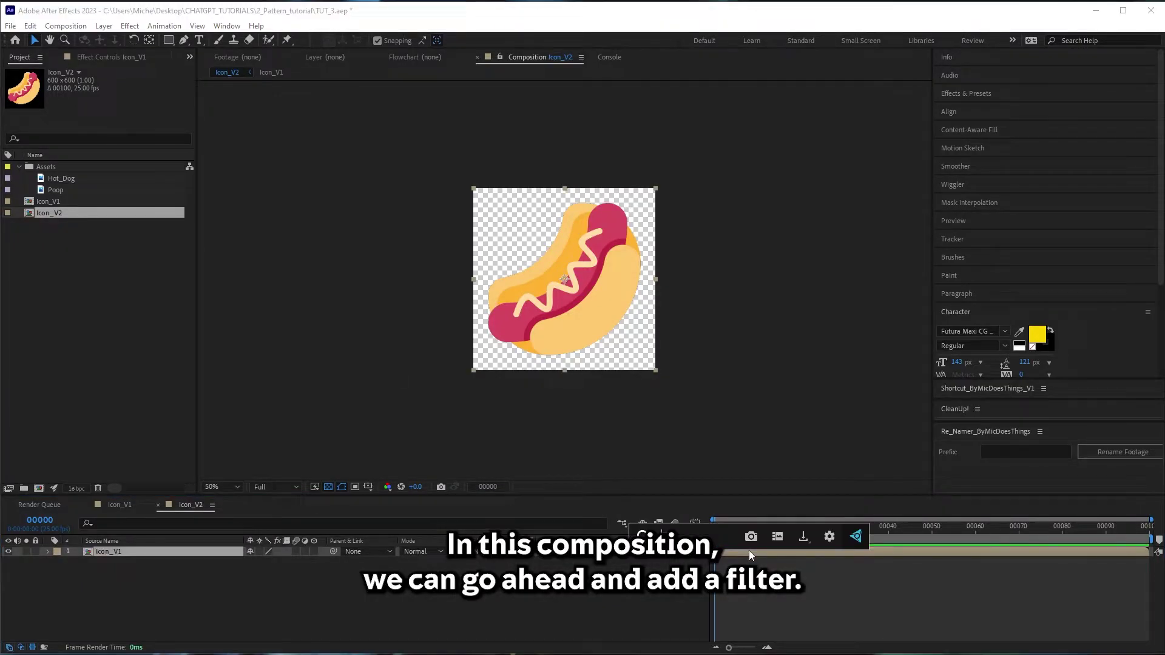
pyautogui.write('repetile')
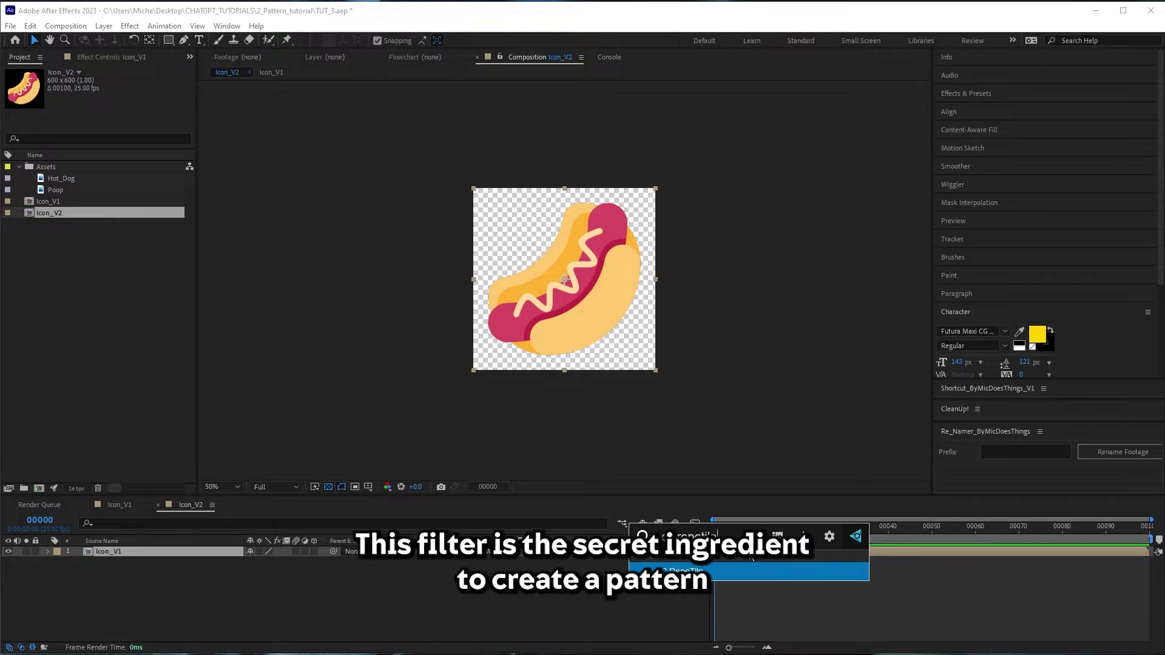
pyautogui.press('Return')
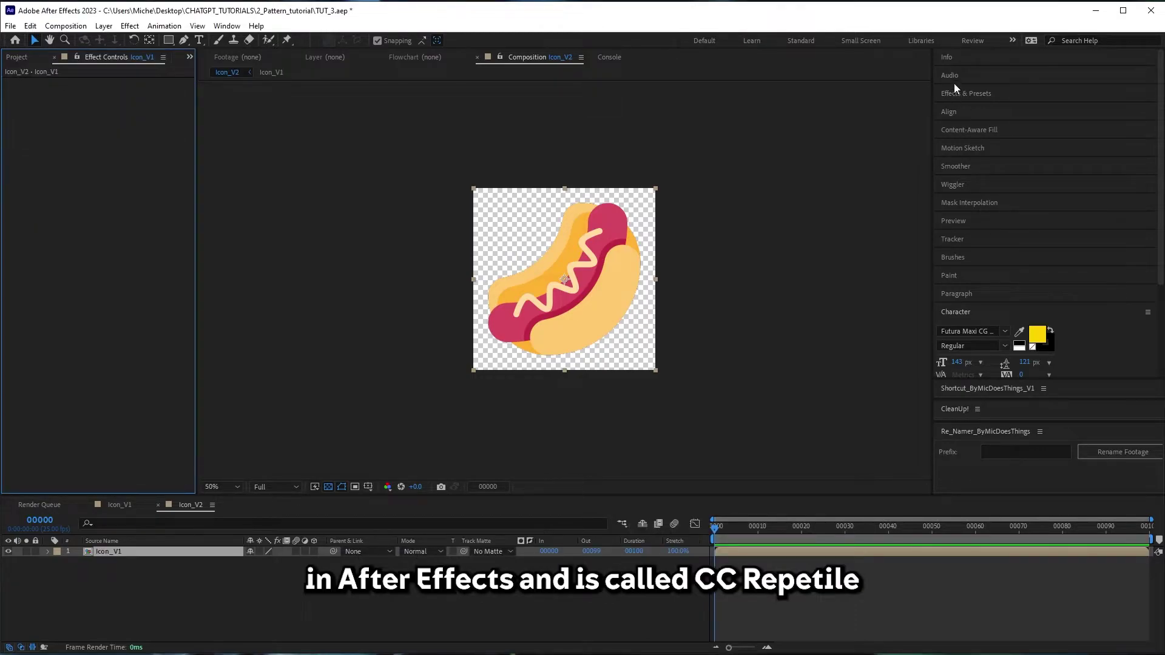
pyautogui.click(966, 93)
pyautogui.write('CC r')
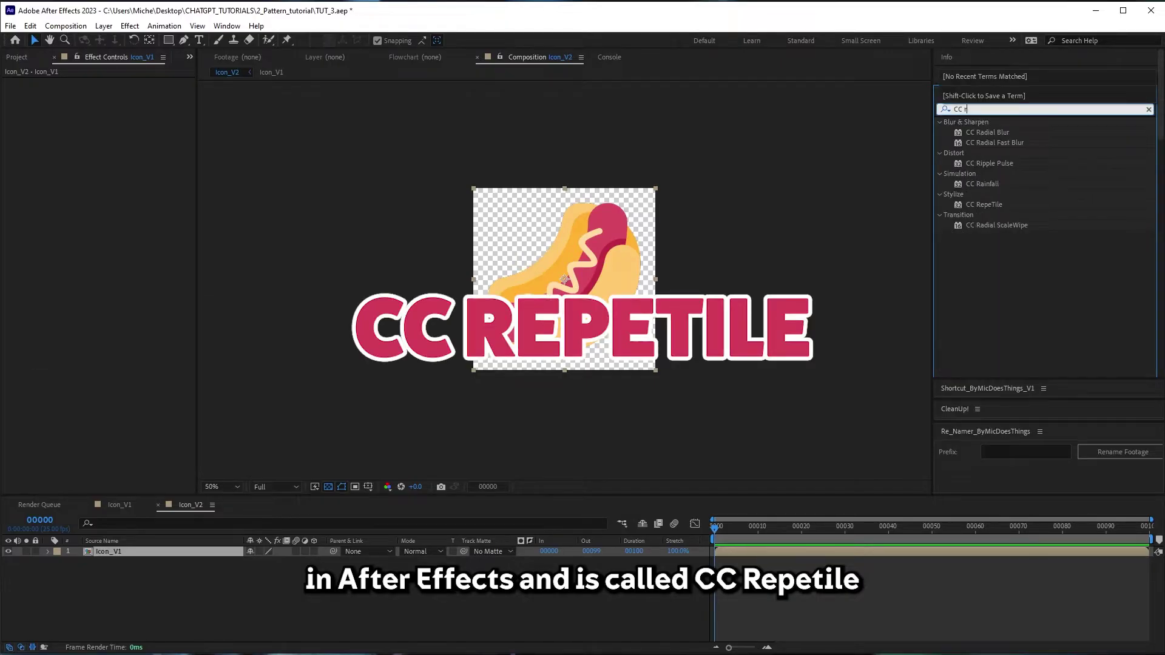
pyautogui.write('e')
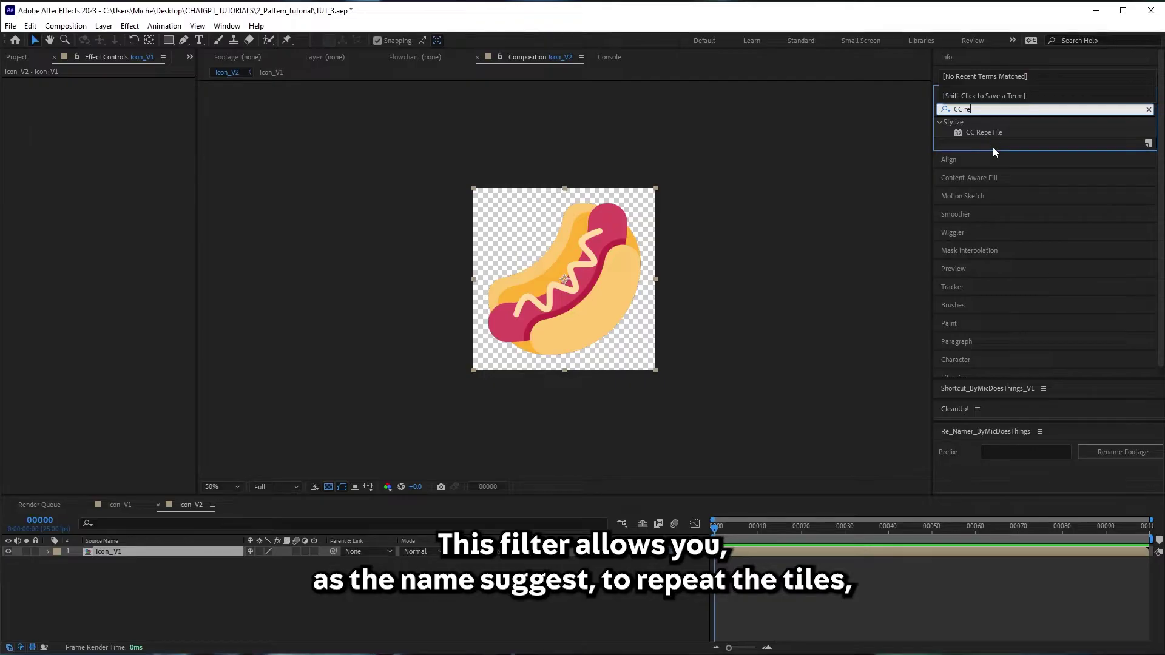
# Apply CC RepeTile to Icon_V1, expanding it right and left, with Expand Left 1200.
pyautogui.moveTo(983, 133); pyautogui.dragTo(638, 290)
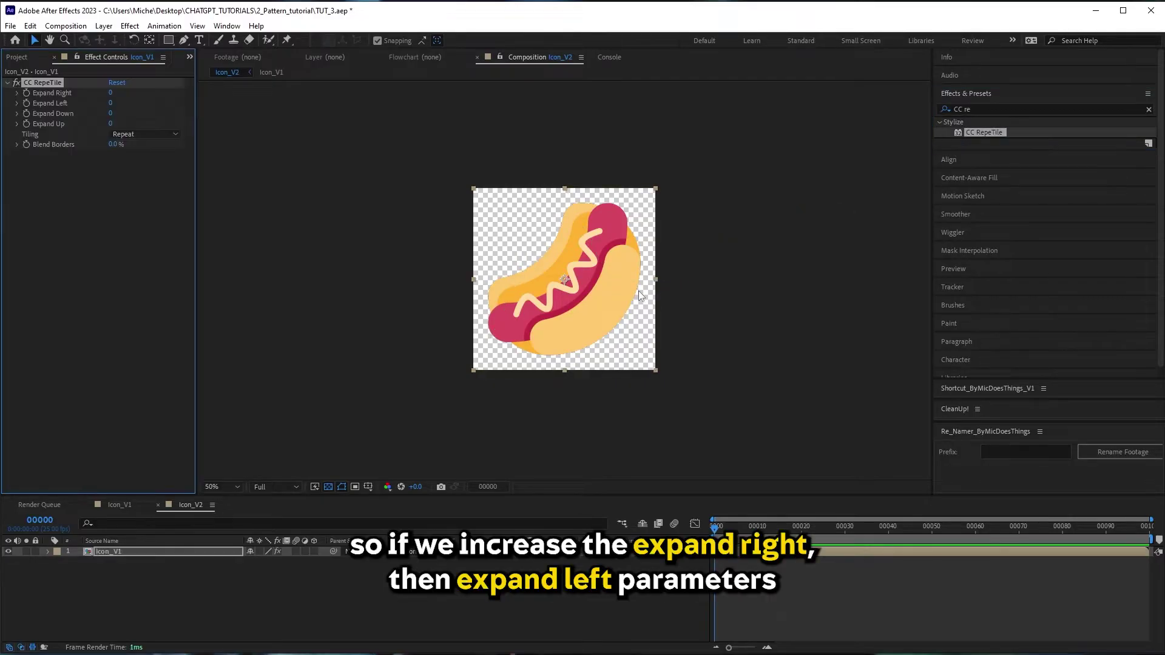
pyautogui.click(110, 92)
pyautogui.write('1200')
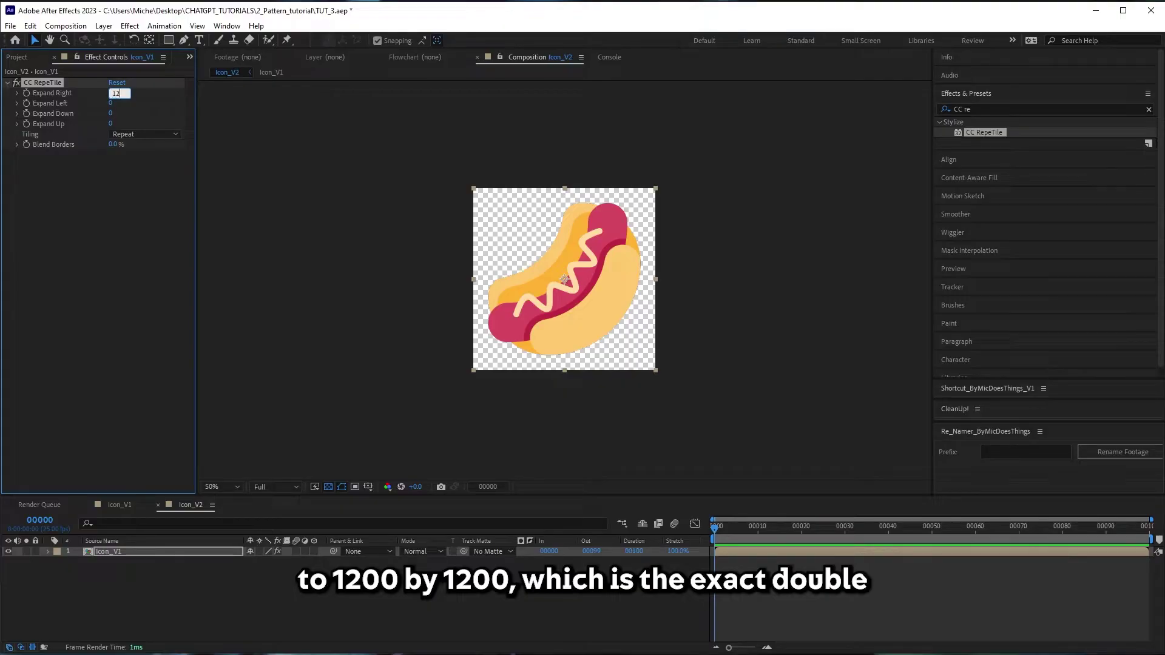
pyautogui.click(115, 262)
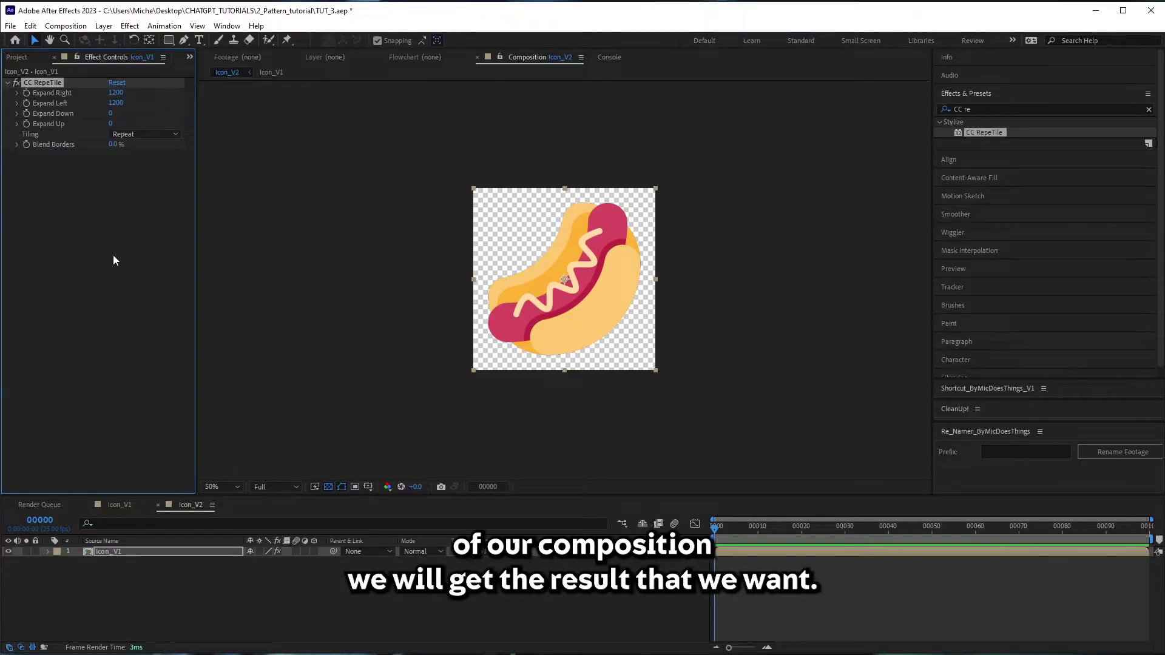
# Keyframe Icon_V1's position from 300 to -300 for a looping horizontal slide.
pyautogui.click(107, 554)
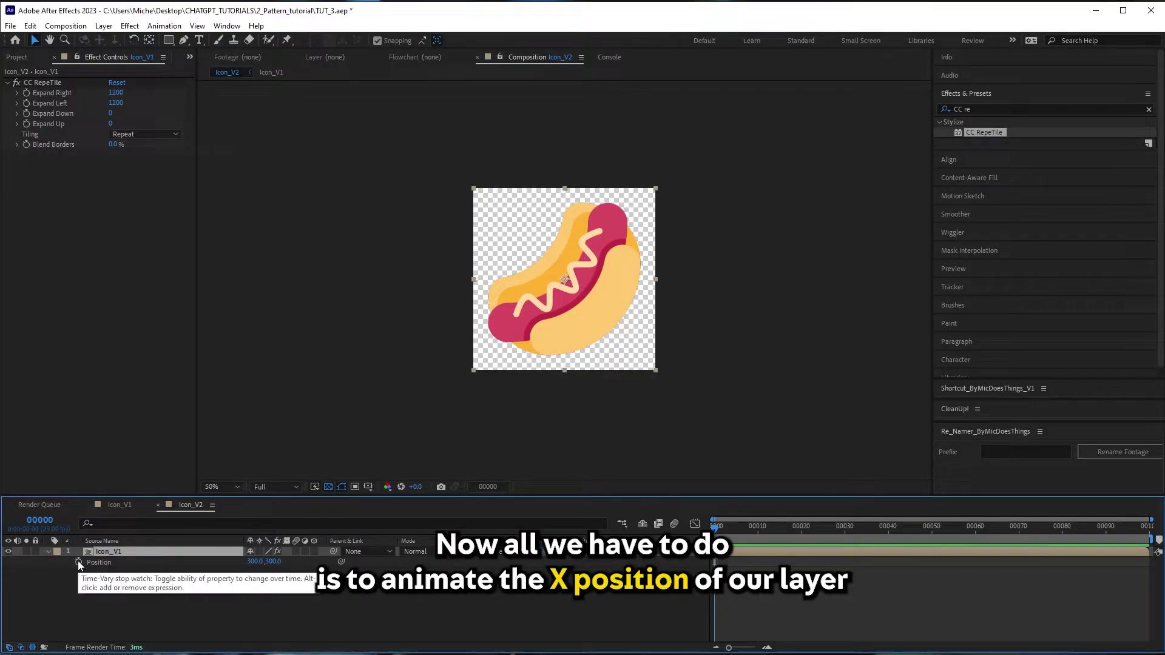
pyautogui.click(79, 564)
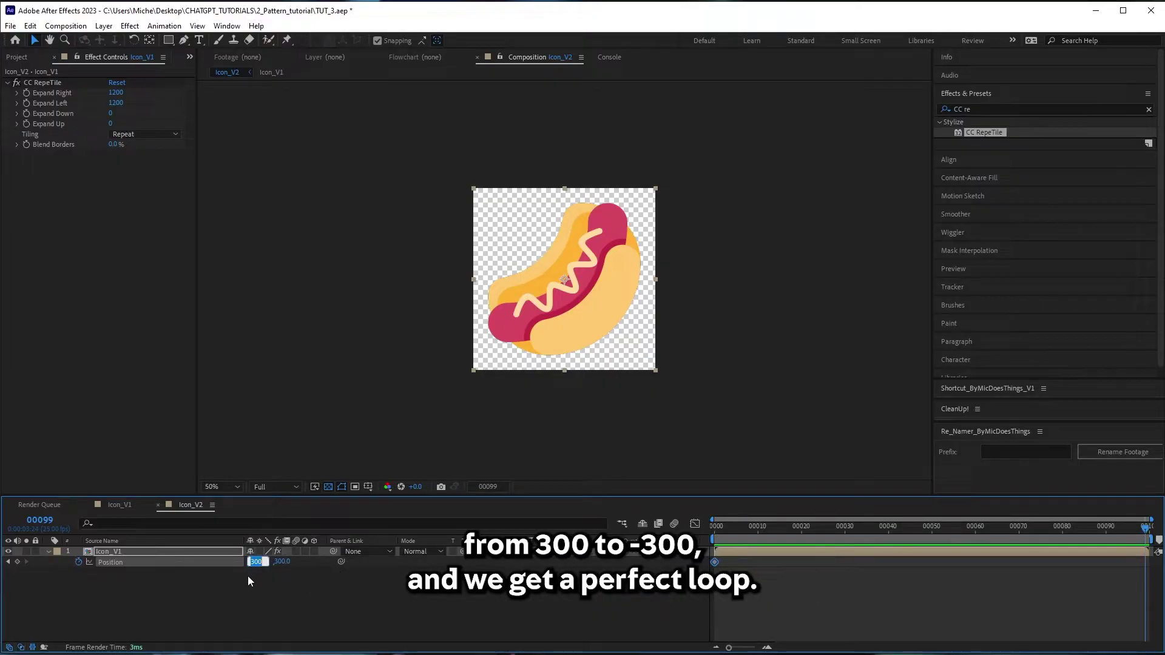
pyautogui.write('-300')
pyautogui.press('Return')
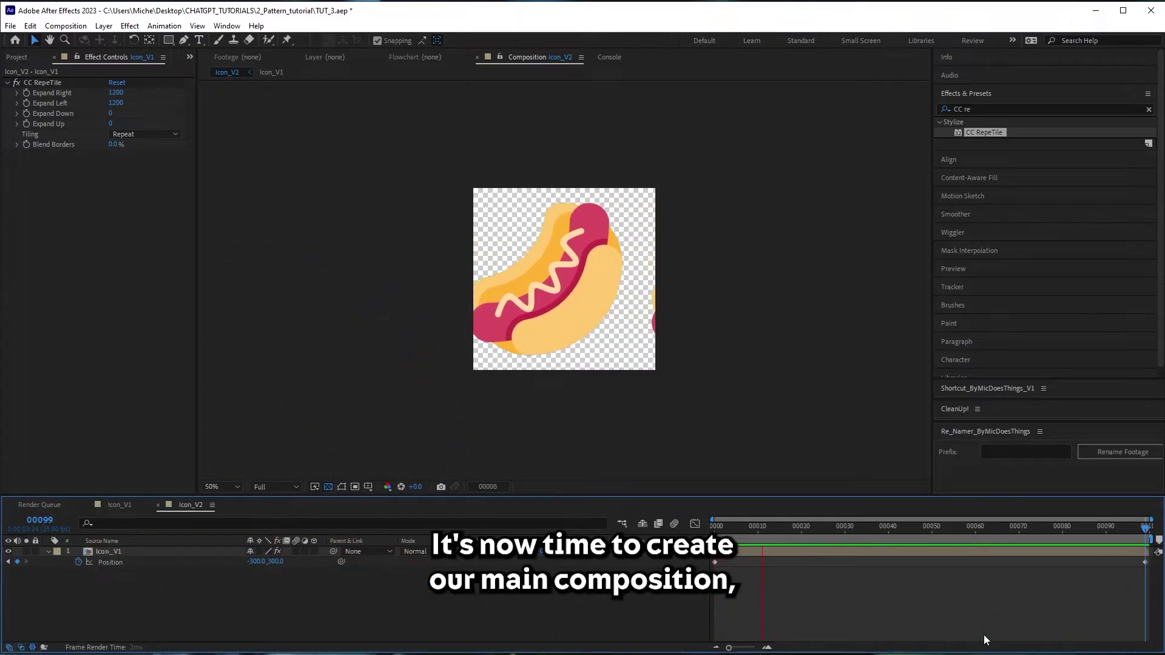
# Create a new 1920x1080 composition for the main pattern.
pyautogui.hotkey('ctrl', 'n')
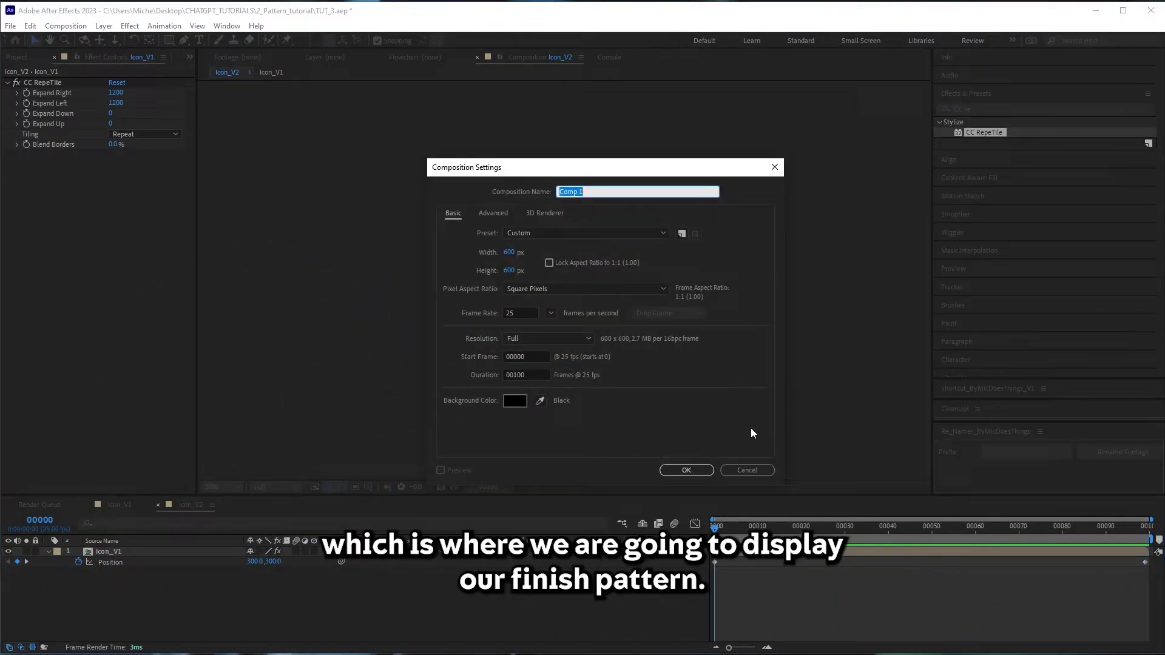
pyautogui.click(510, 253)
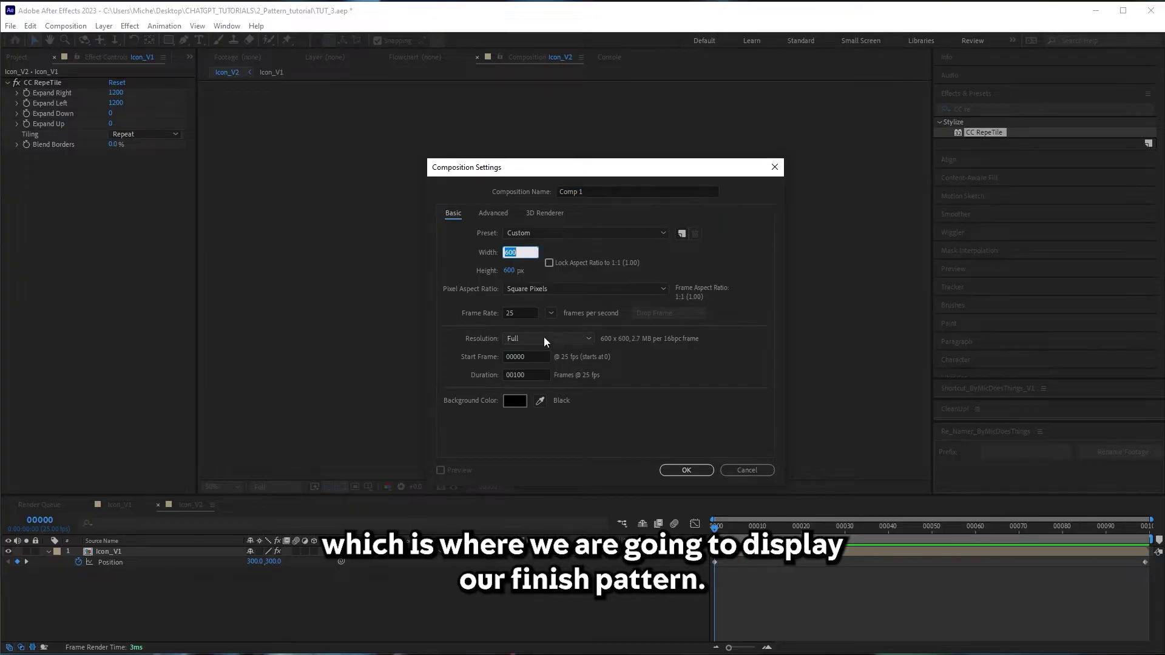
pyautogui.write('1920')
pyautogui.press('Tab')
pyautogui.write('1080')
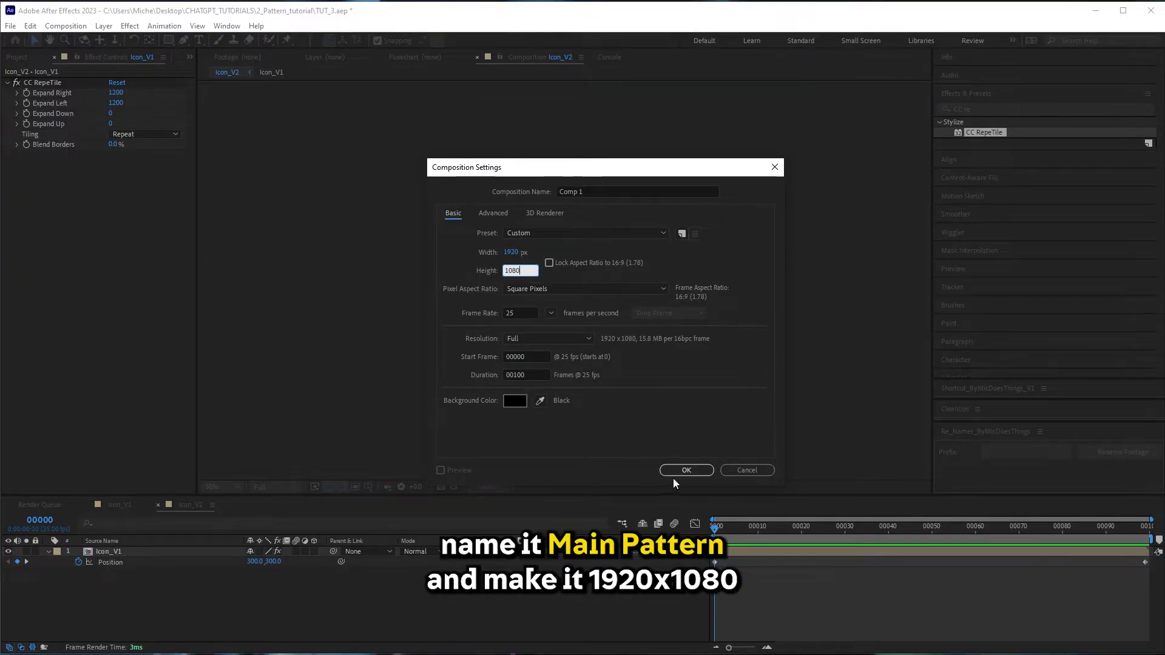
pyautogui.click(687, 471)
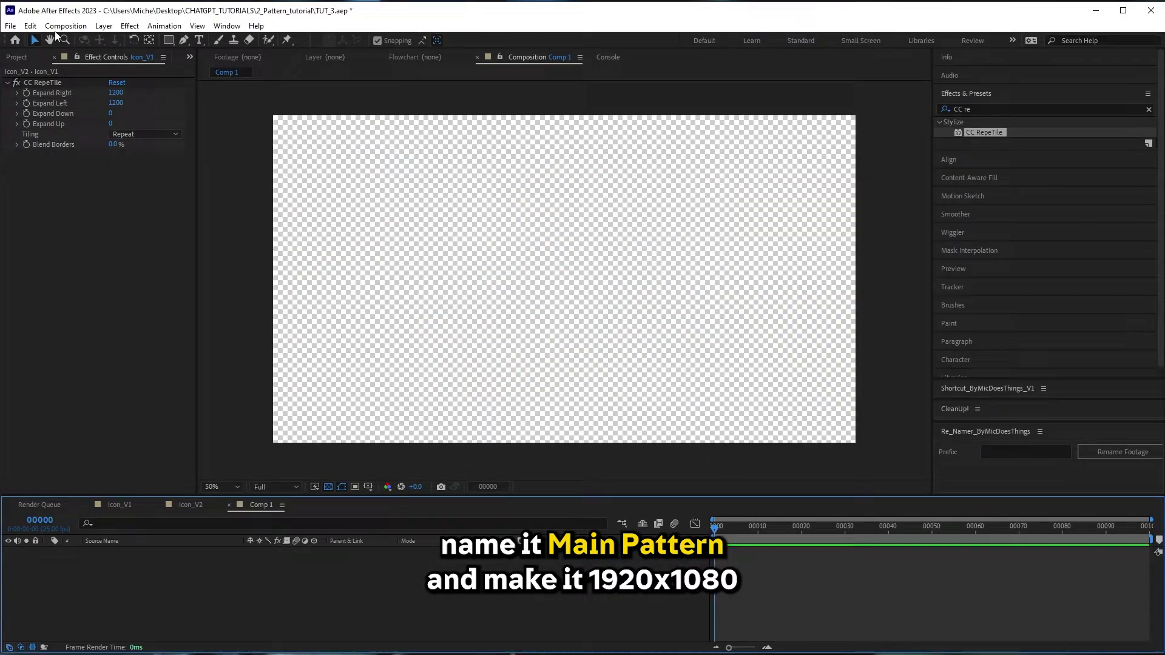
# Add a green solid background, then place Icon_V2 on top at 50% scale.
pyautogui.click(22, 57)
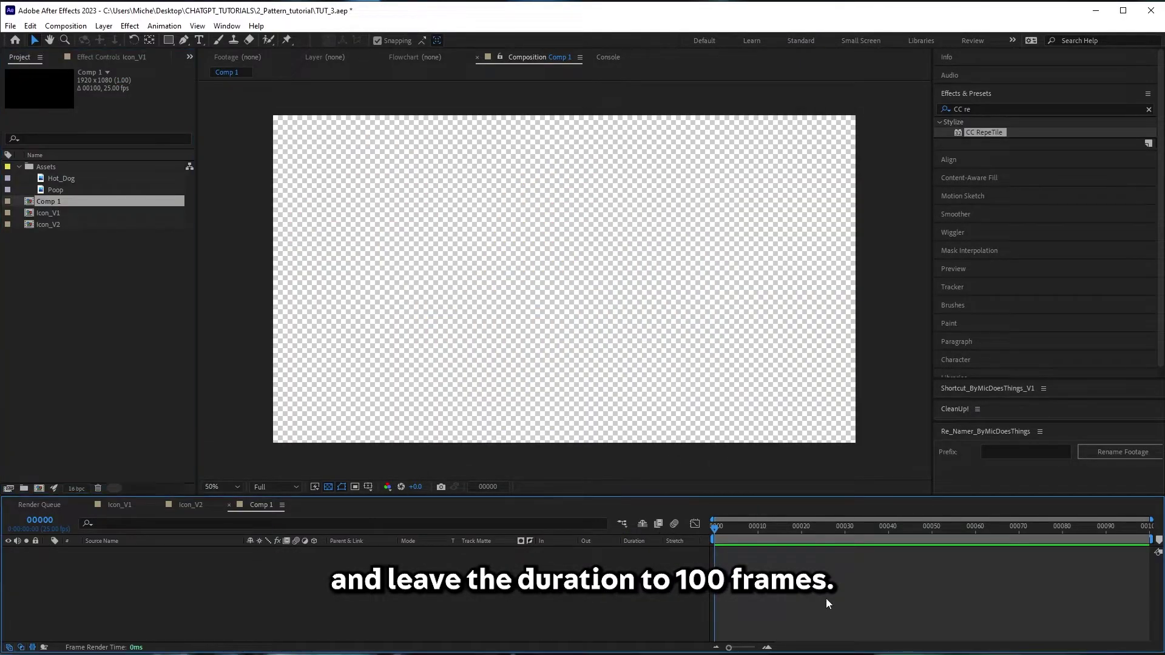
pyautogui.hotkey('ctrl', 'y')
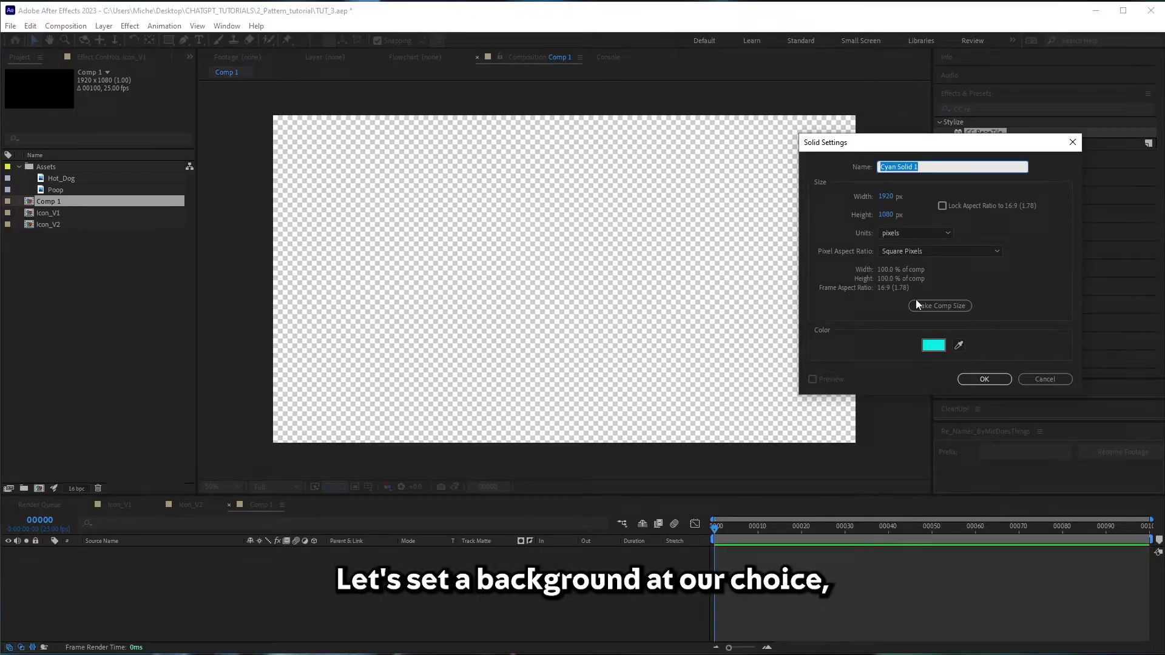
pyautogui.click(934, 347)
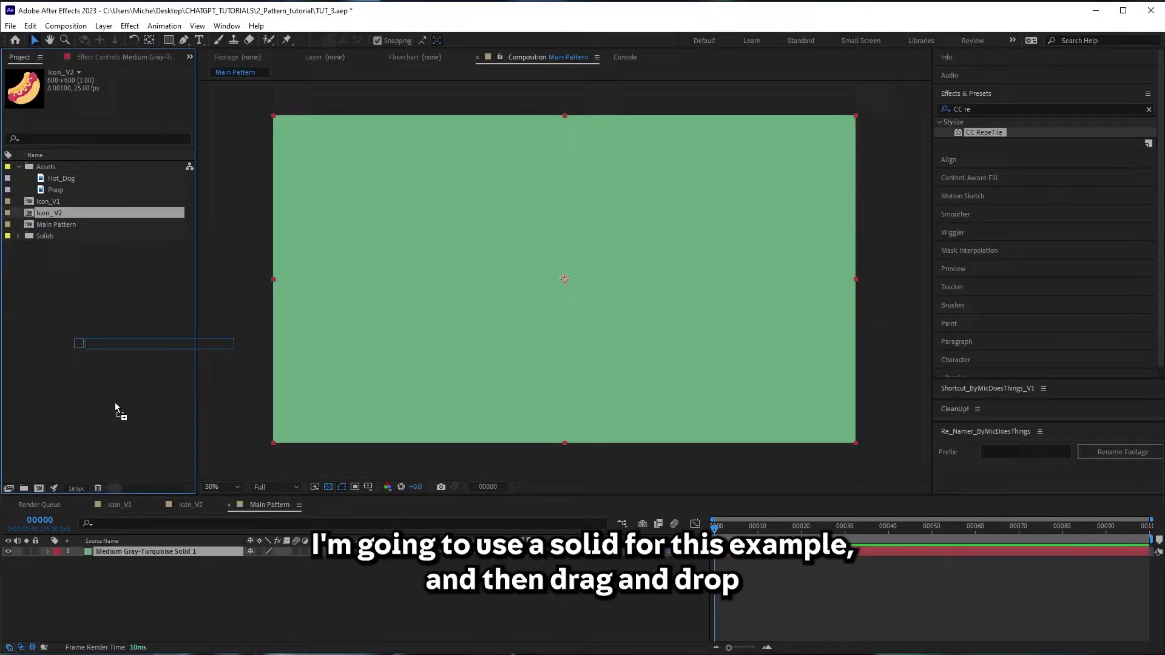
pyautogui.moveTo(115, 402); pyautogui.dragTo(140, 551)
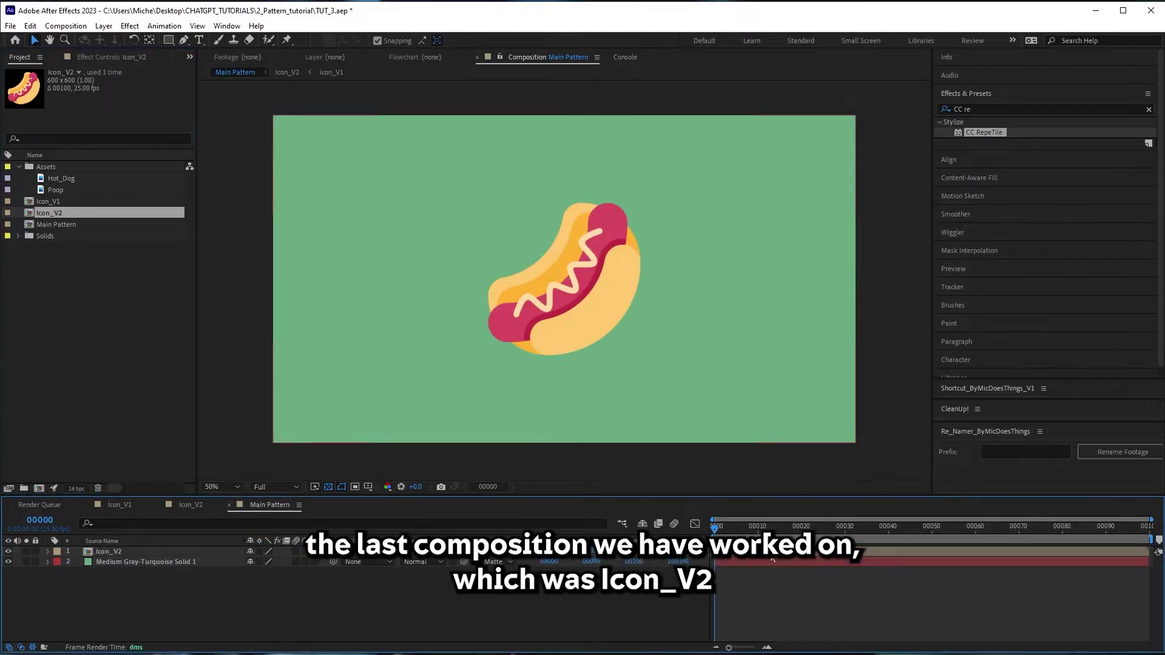
pyautogui.write('s')
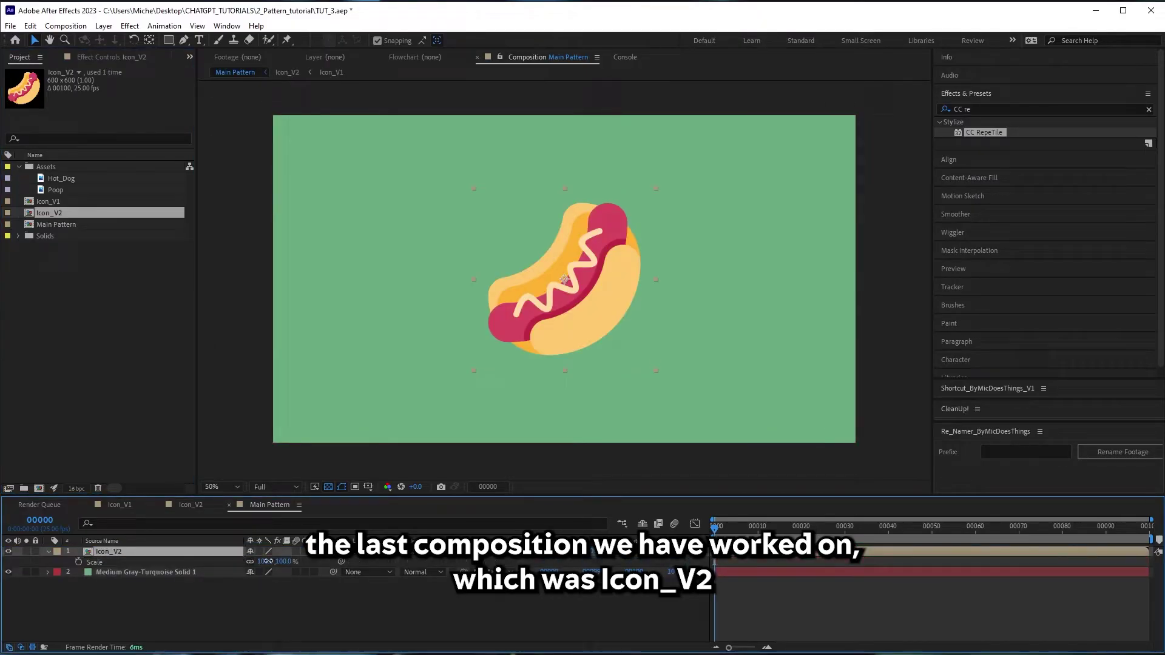
pyautogui.write('50')
pyautogui.press('Return')
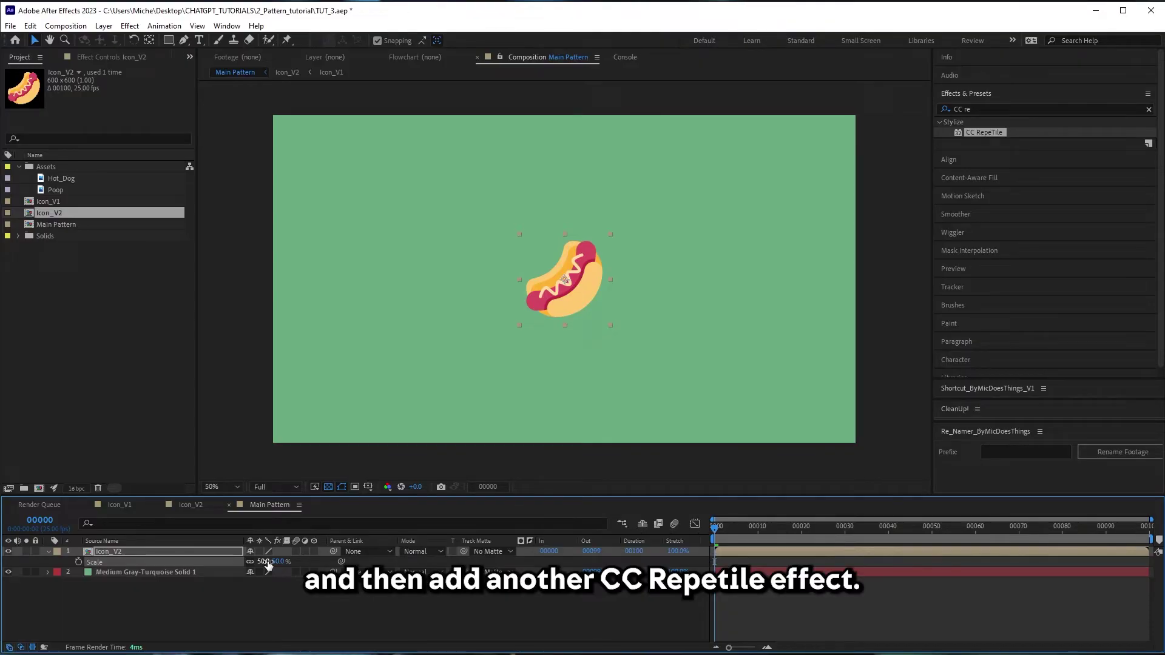
# Apply CC RepeTile to Icon_V2 with Expand Right, Left, Down and Up all 3840.
pyautogui.moveTo(984, 132); pyautogui.dragTo(564, 277)
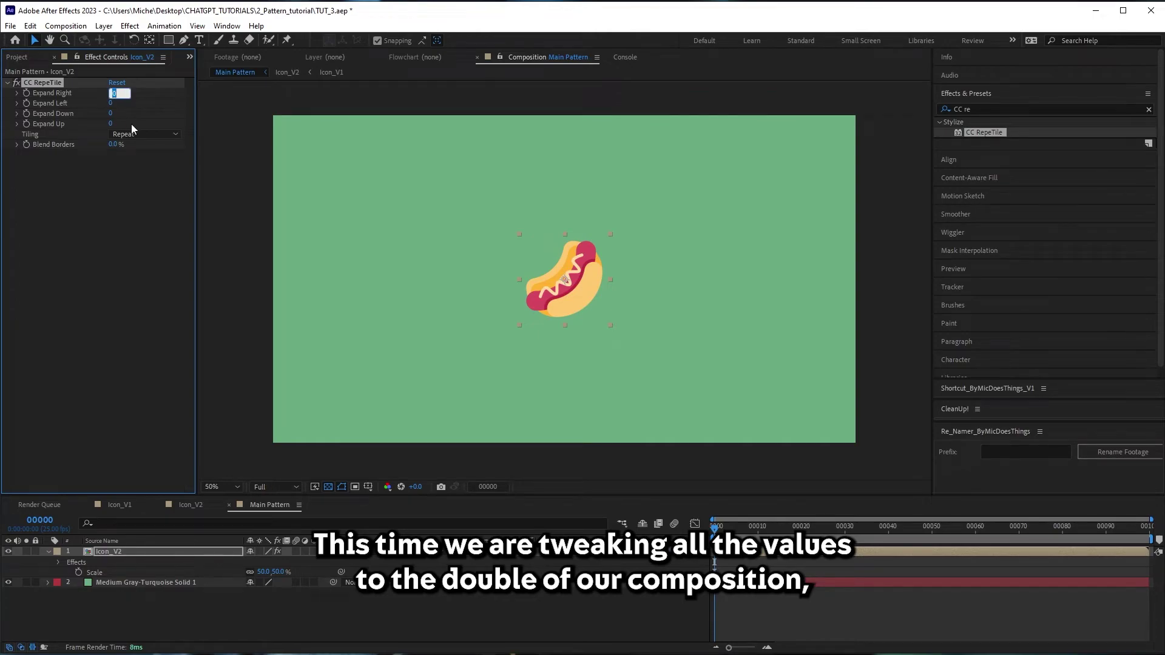
pyautogui.write('3840')
pyautogui.press('Tab')
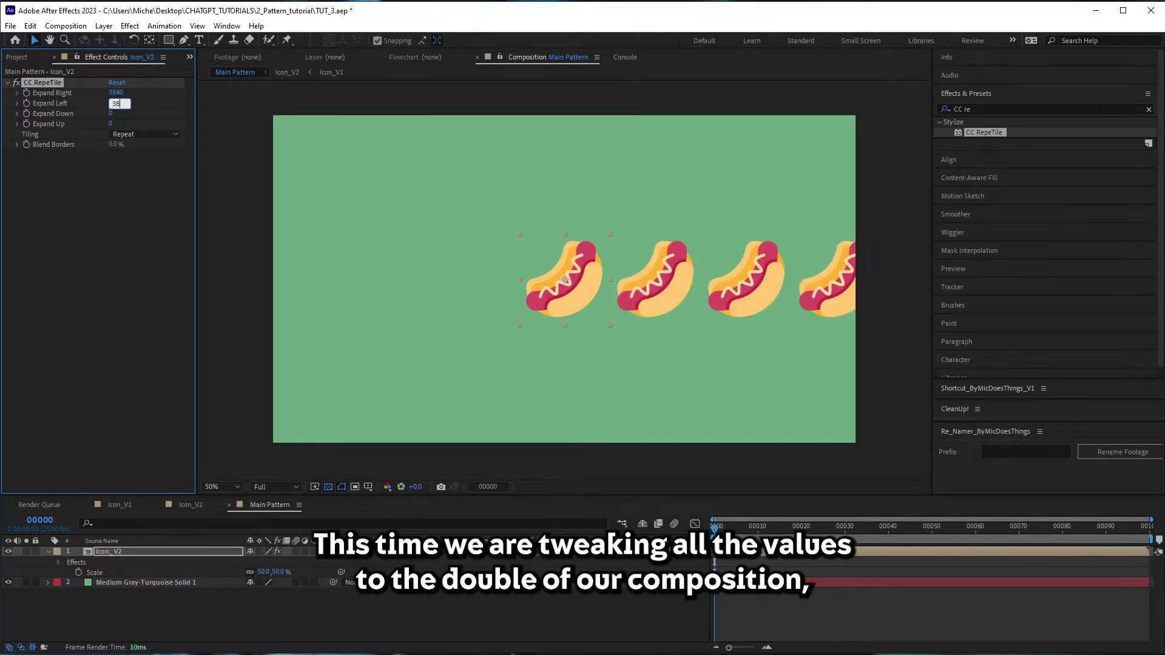
pyautogui.write('40')
pyautogui.press('Tab')
pyautogui.write('3840')
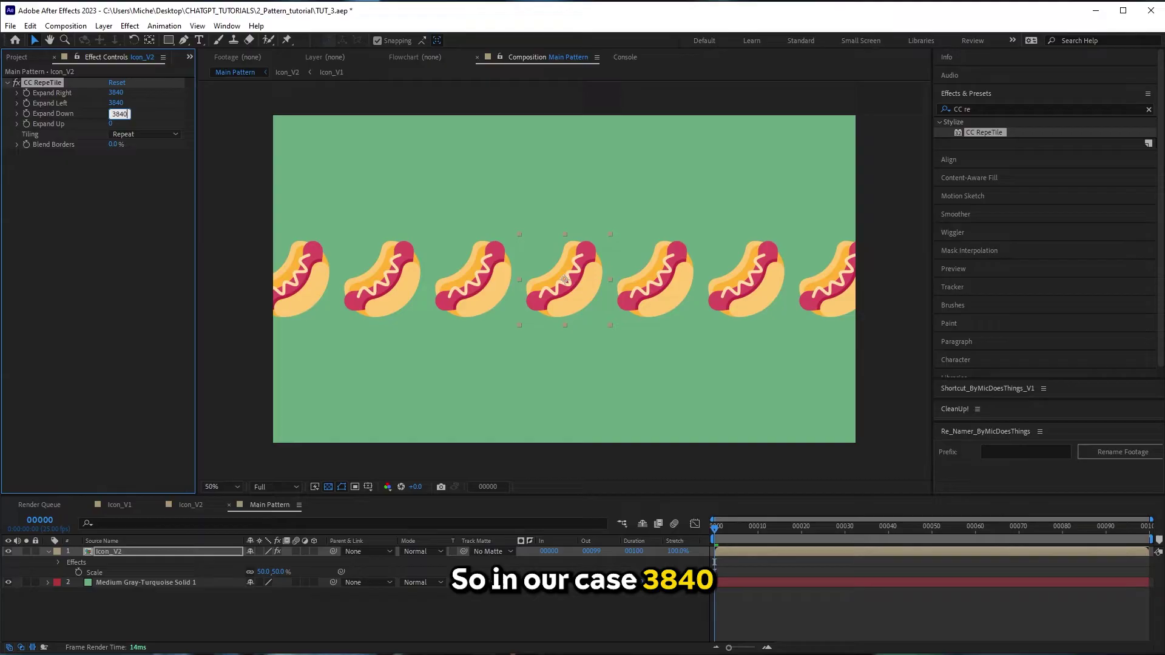
pyautogui.press('Tab')
pyautogui.write('3840')
pyautogui.press('Return')
# Rotate the tiled Icon_V2 layer to -45° and preview the pattern.
pyautogui.press('r')
pyautogui.write('-45')
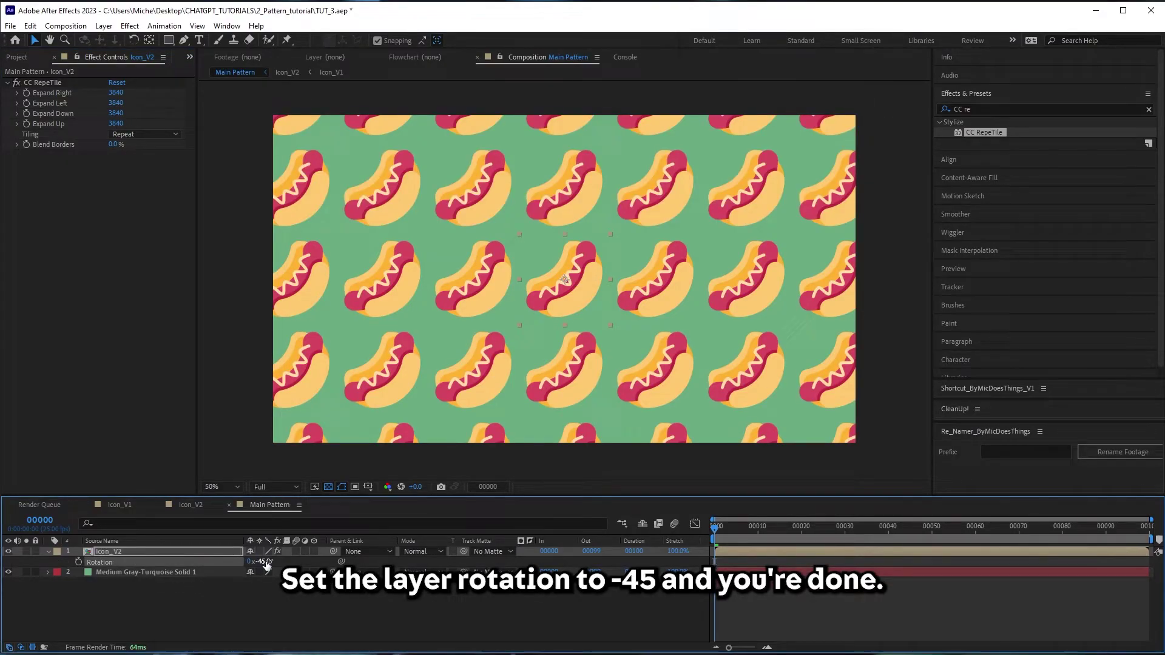
pyautogui.press('Return')
pyautogui.press('space')
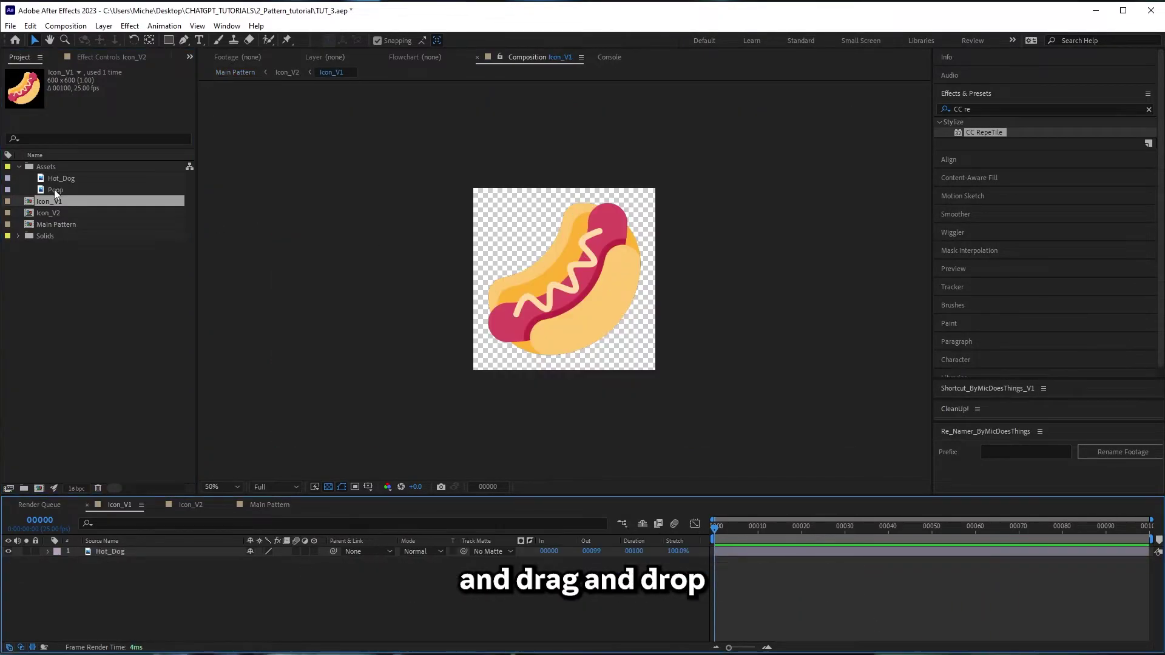
# Swap Icon_V1's hot dog for the Poop image, rotate it 45° and nudge it up-right.
pyautogui.moveTo(57, 189); pyautogui.dragTo(125, 547)
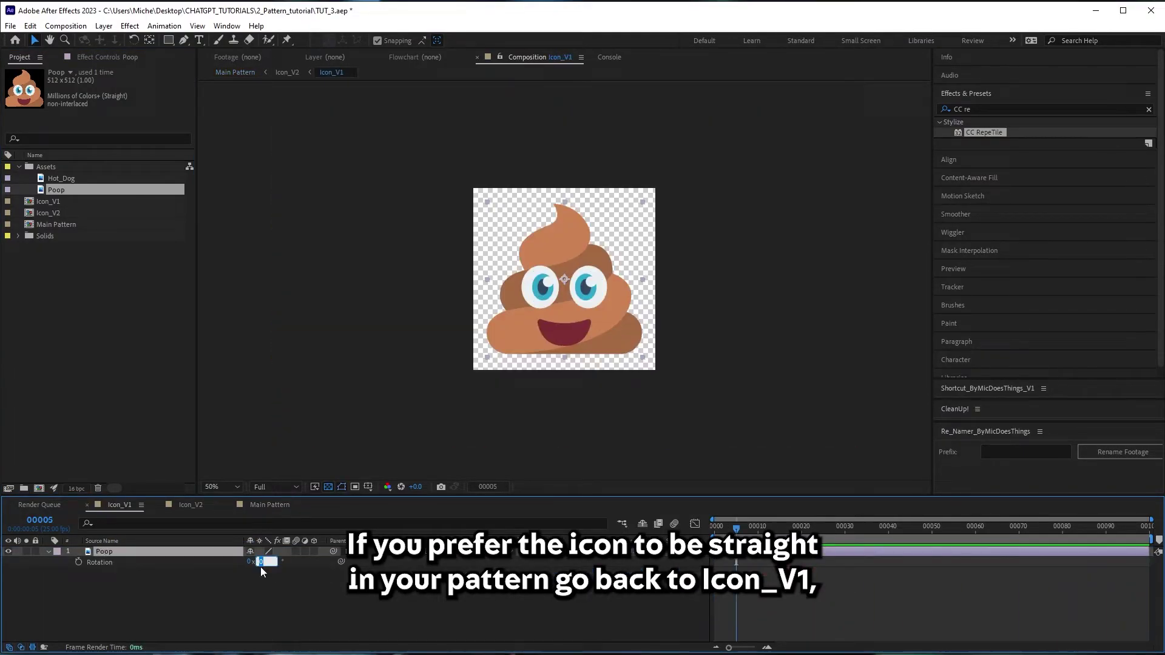
pyautogui.write('45')
pyautogui.press('Return')
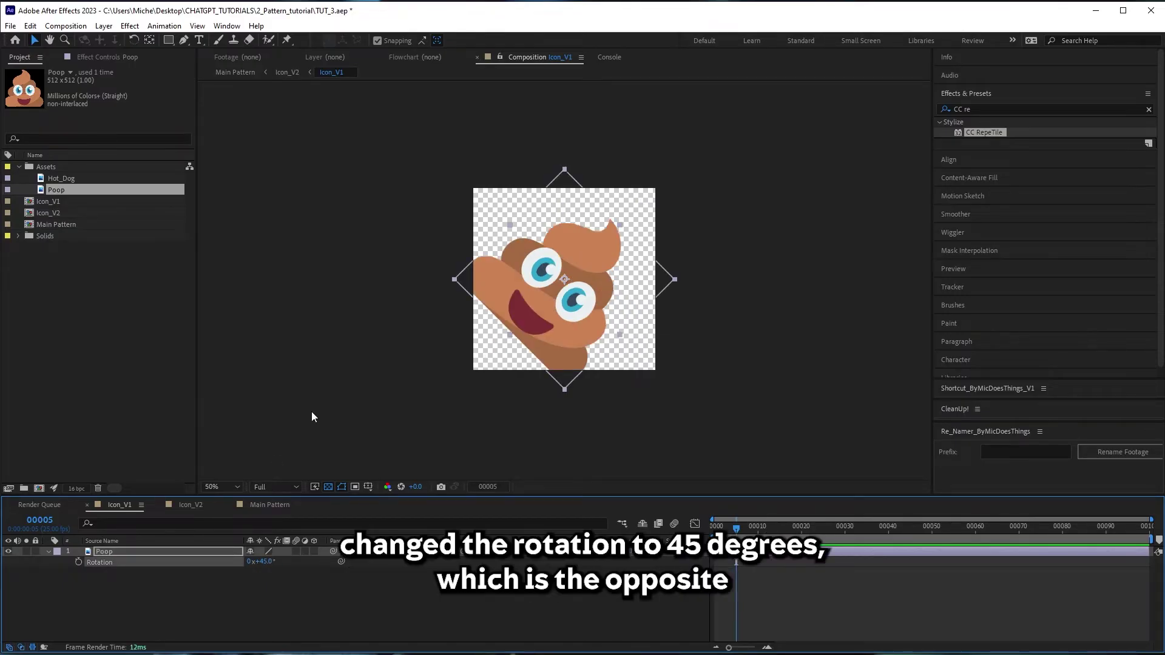
pyautogui.moveTo(531, 305); pyautogui.dragTo(556, 283)
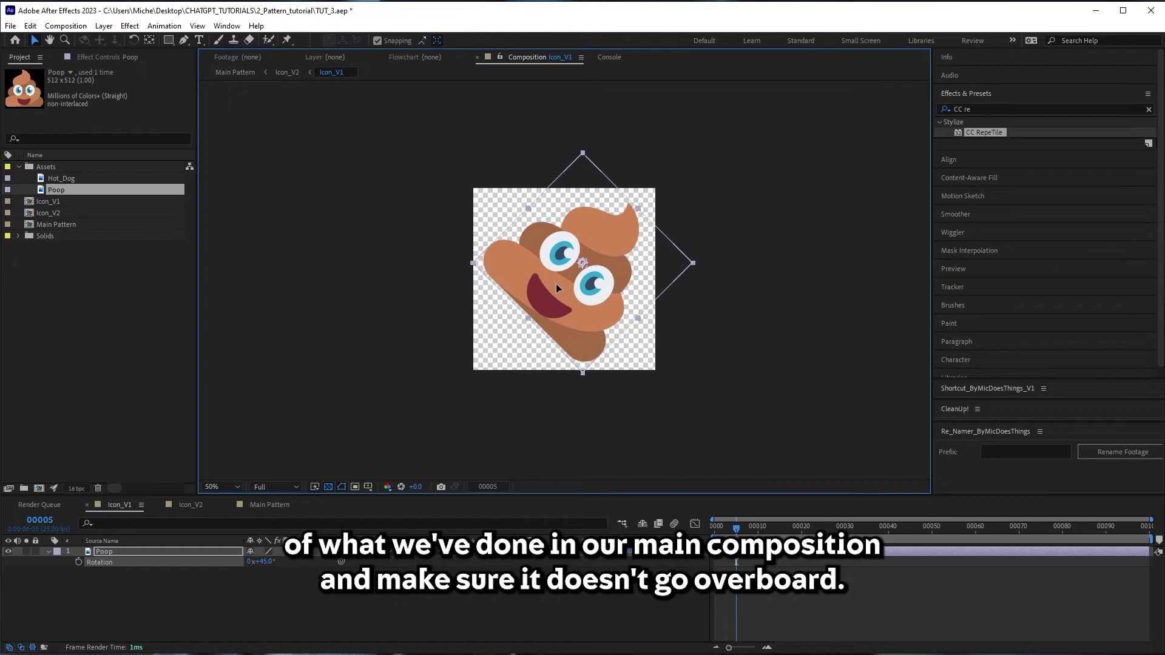
# Switch to the Main Pattern timeline tab to view the upright poop-icon tiling.
pyautogui.click(268, 505)
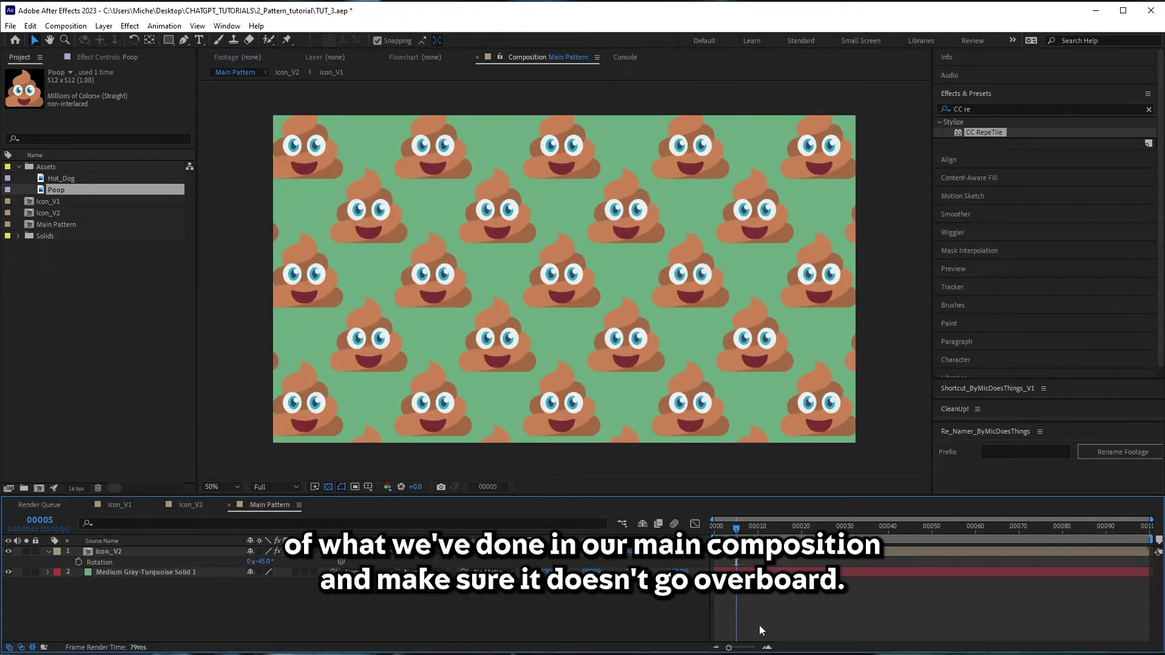